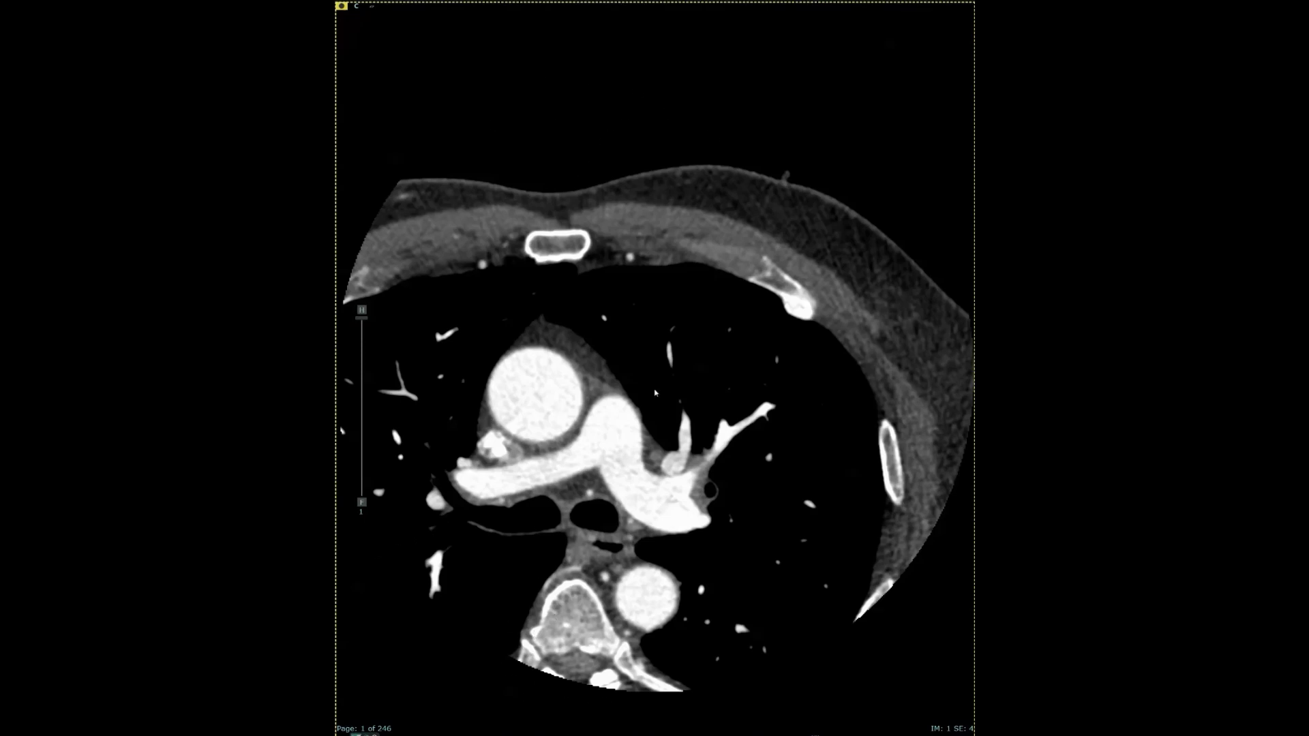
- Page up and down through axial images 1–183, from the great vessels through the heart to the liver
{"action": "scroll", "coordinate": [627, 393], "scroll_direction": "down", "scroll_amount": 20}
{"action": "scroll", "coordinate": [627, 393], "scroll_direction": "down", "scroll_amount": 20}
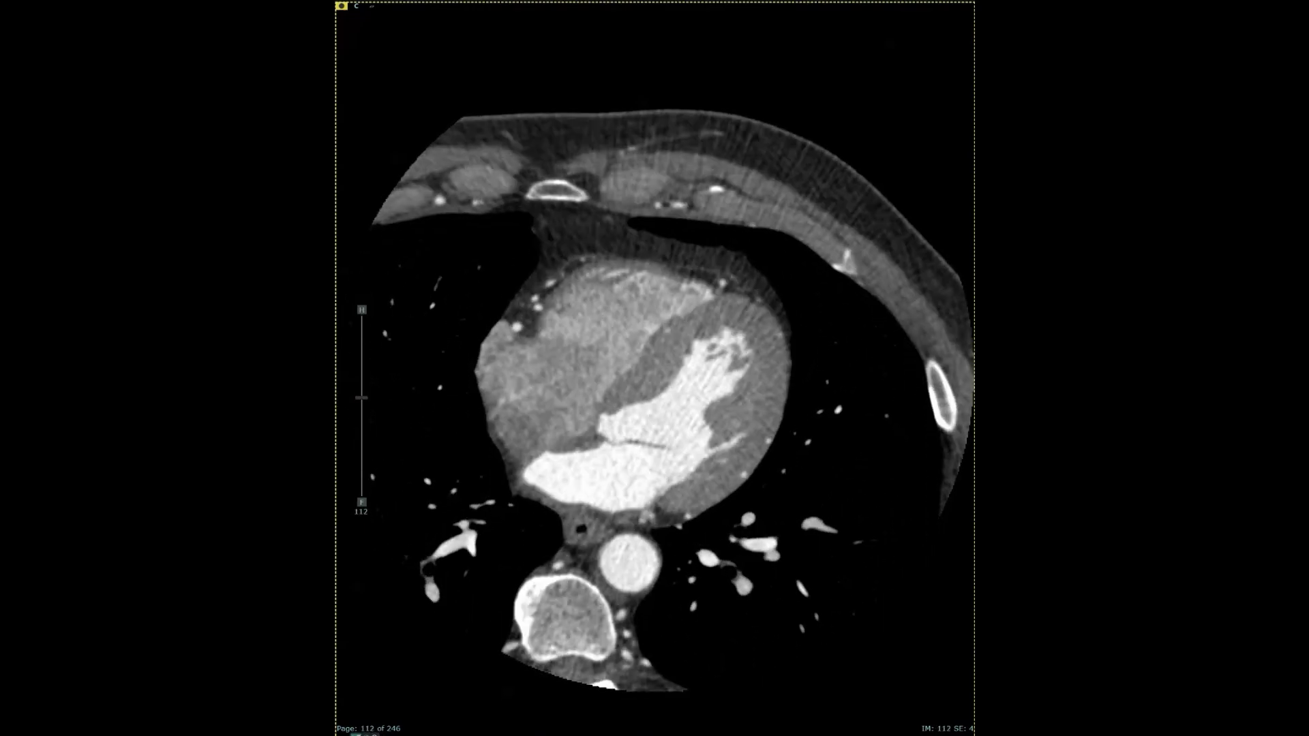
{"action": "scroll", "coordinate": [645, 354], "scroll_direction": "down", "scroll_amount": 2}
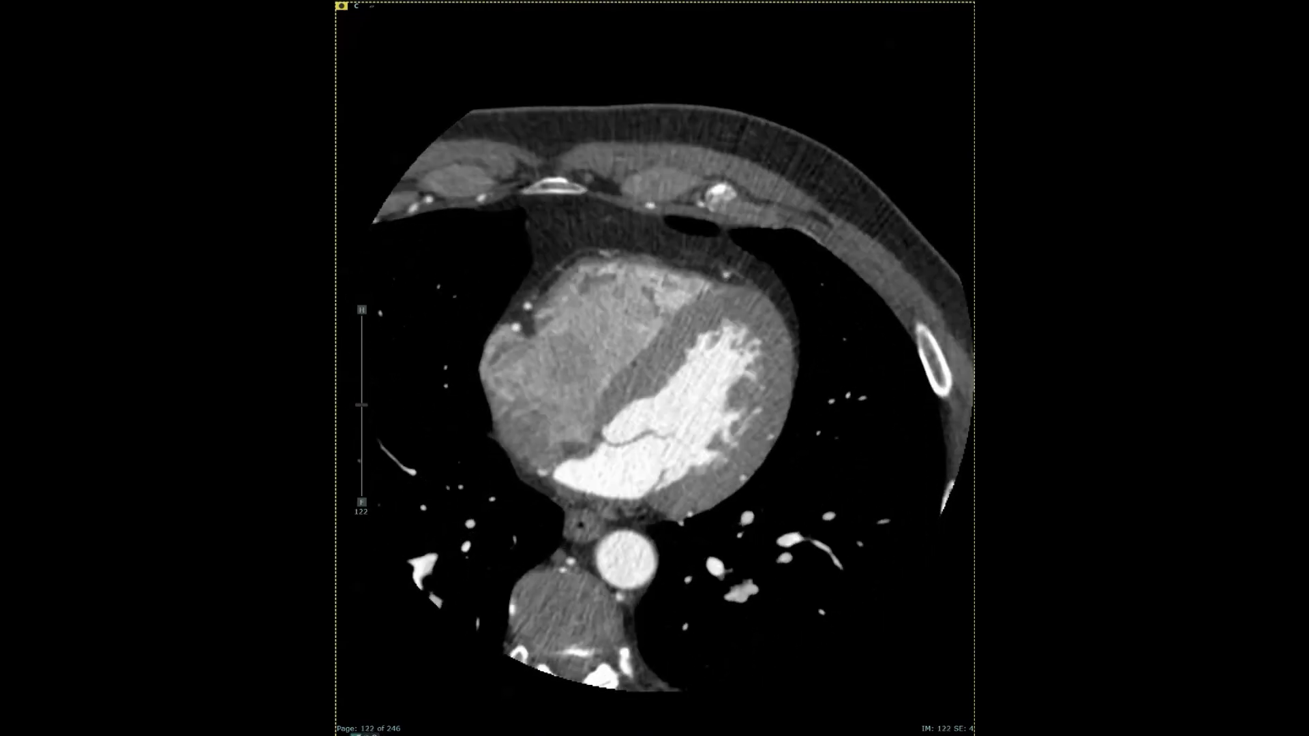
{"action": "scroll", "coordinate": [645, 355], "scroll_direction": "up", "scroll_amount": 6}
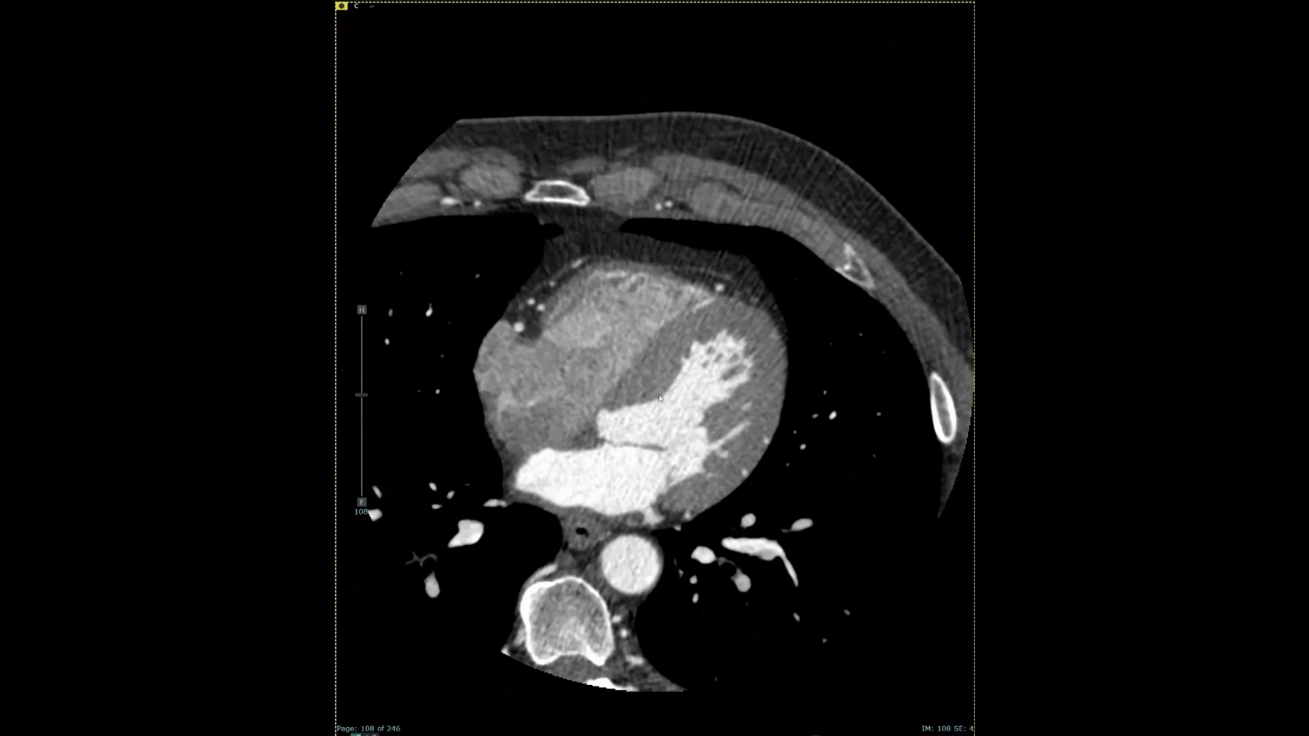
{"action": "scroll", "coordinate": [654, 402], "scroll_direction": "up", "scroll_amount": 20}
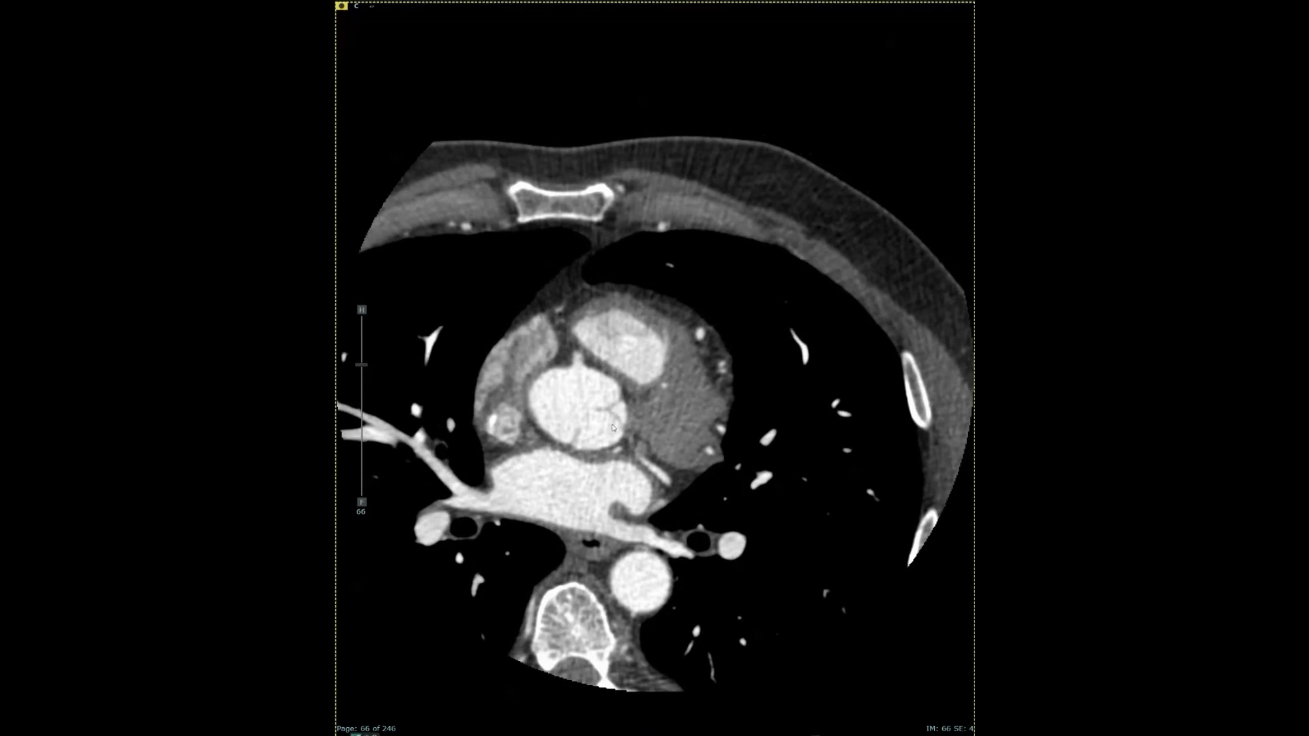
{"action": "scroll", "coordinate": [563, 353], "scroll_direction": "down", "scroll_amount": 2}
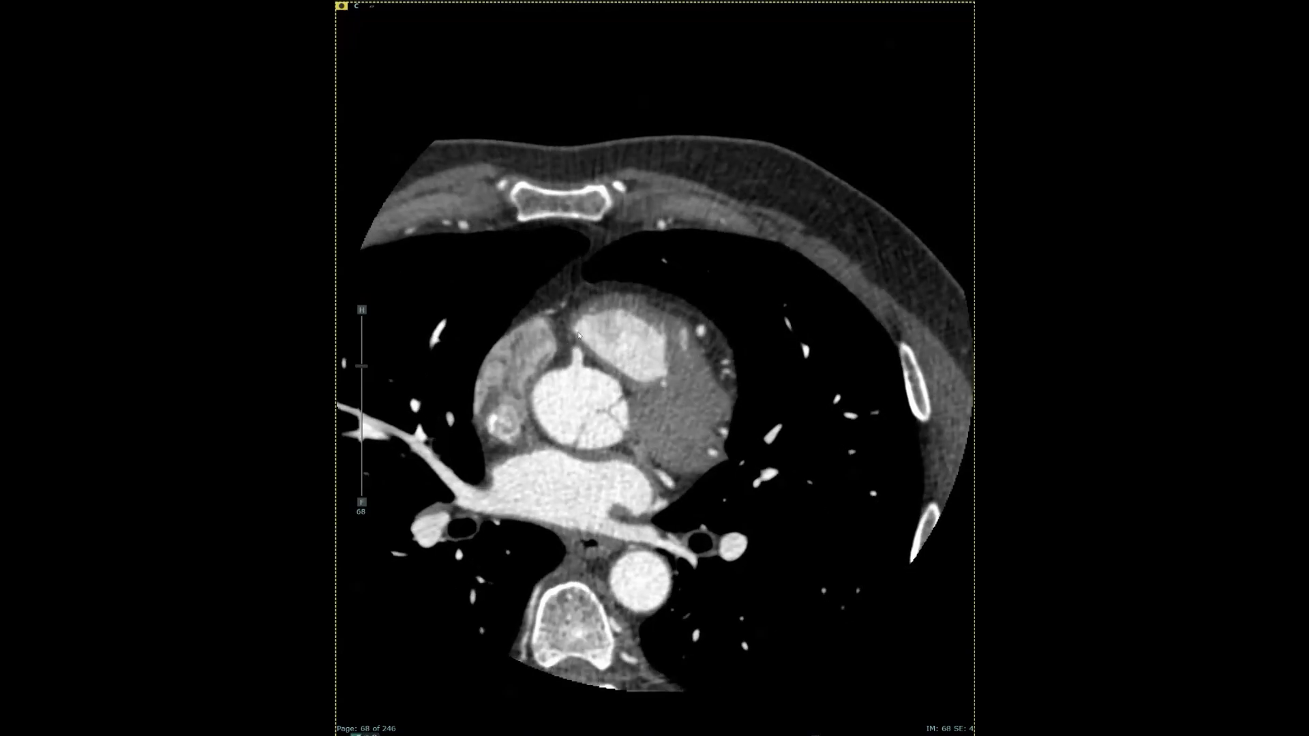
{"action": "scroll", "coordinate": [654, 402], "scroll_direction": "down", "scroll_amount": 20}
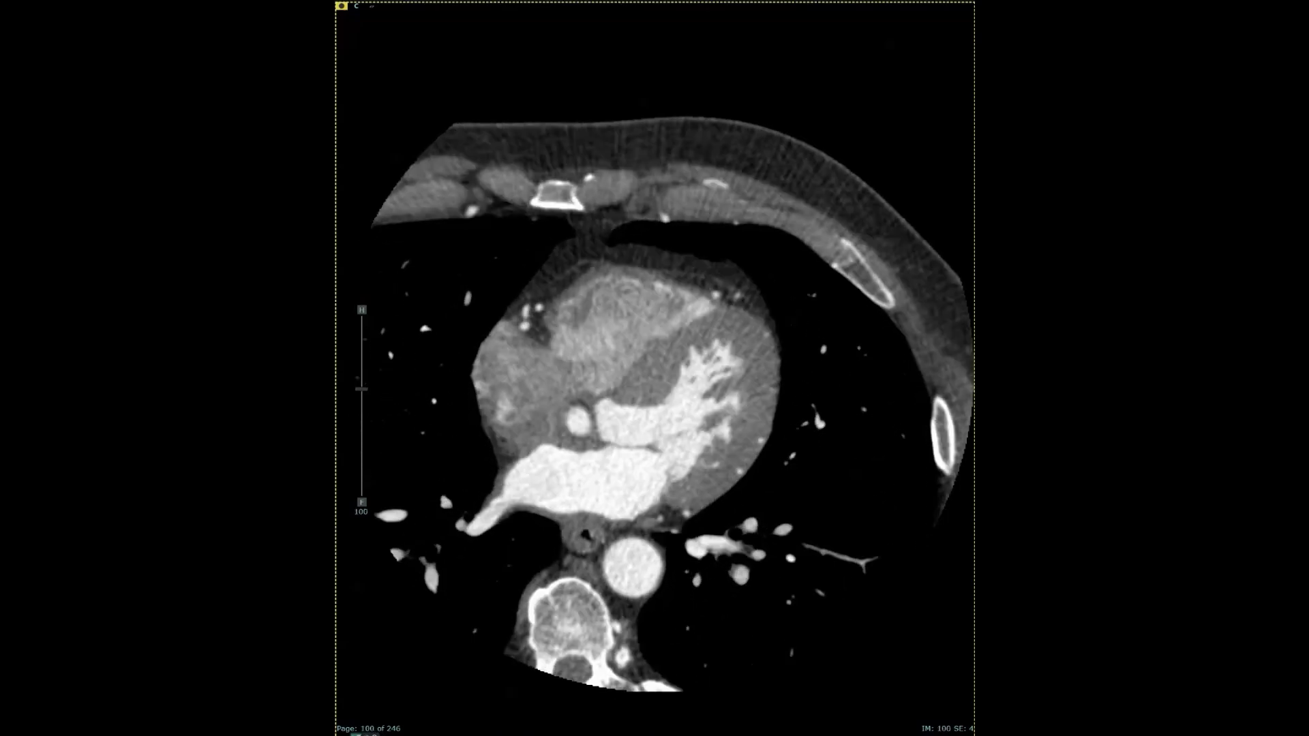
{"action": "scroll", "coordinate": [654, 402], "scroll_direction": "down", "scroll_amount": 20}
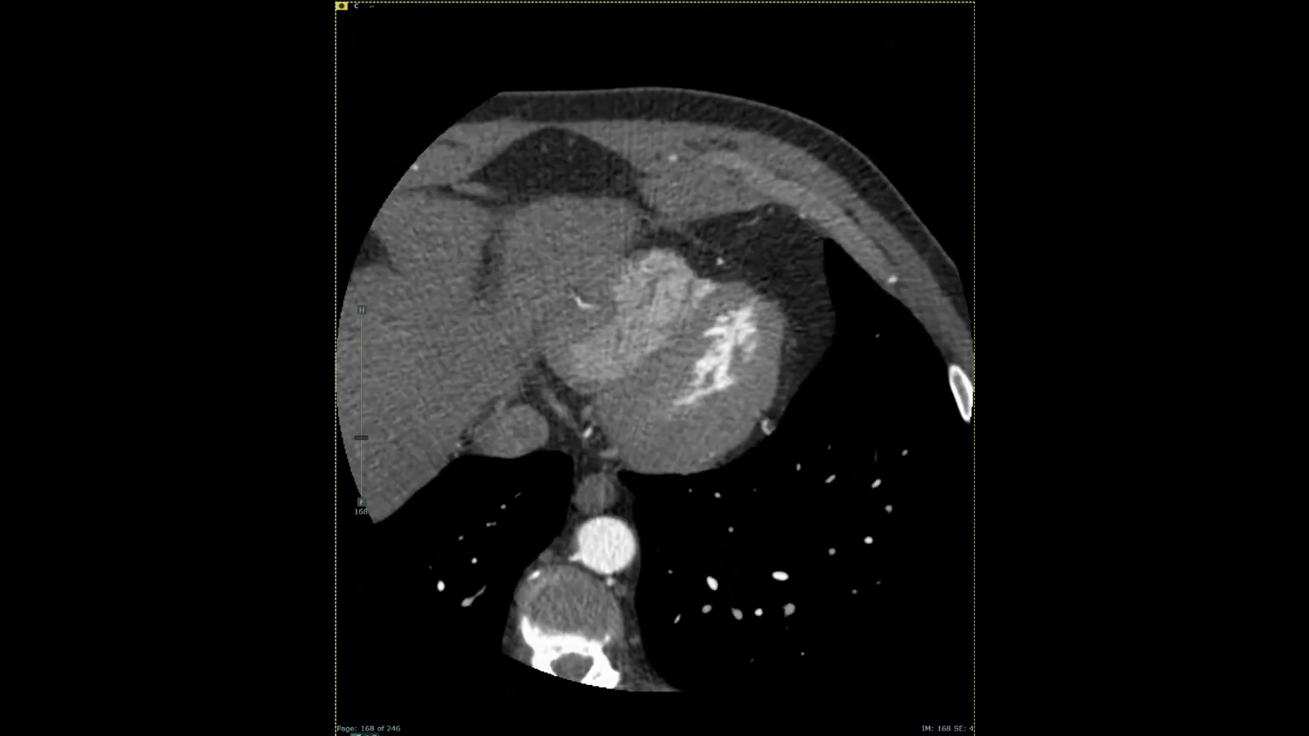
{"action": "scroll", "coordinate": [654, 402], "scroll_direction": "up", "scroll_amount": 16}
{"action": "scroll", "coordinate": [654, 402], "scroll_direction": "up", "scroll_amount": 20}
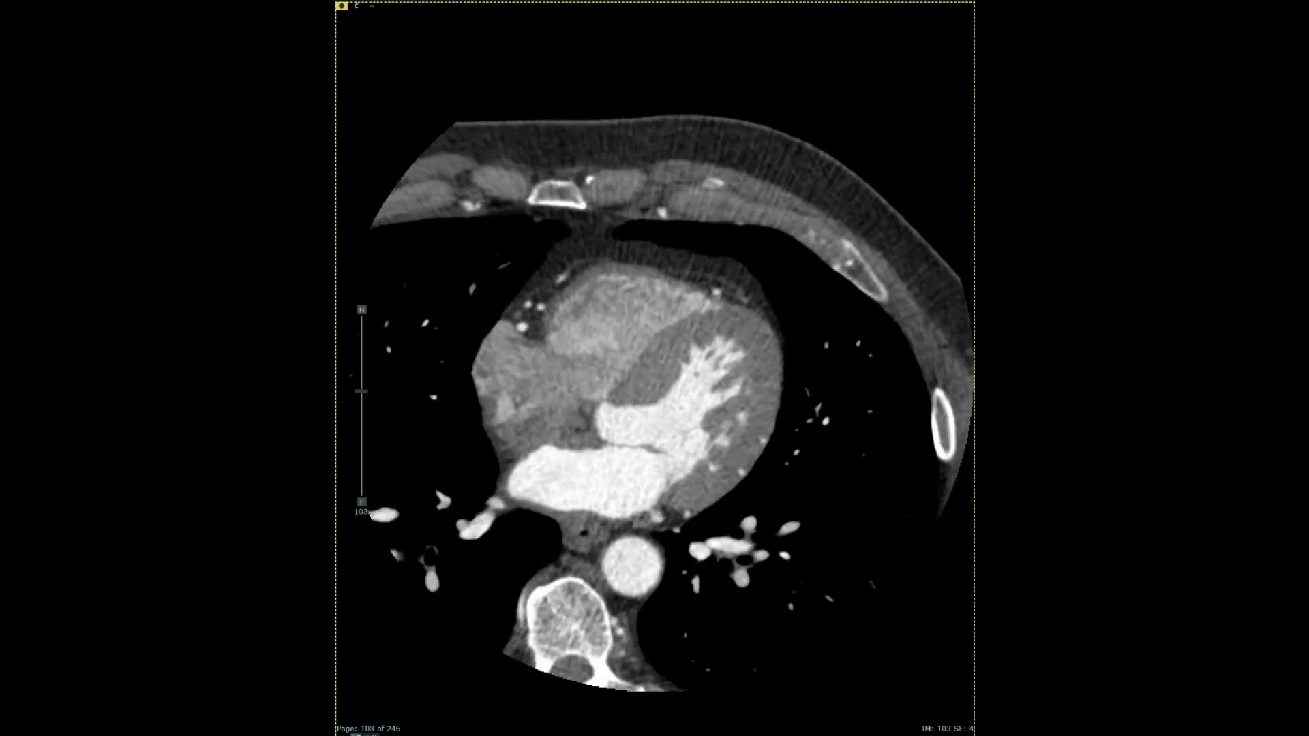
{"action": "scroll", "coordinate": [566, 325], "scroll_direction": "up", "scroll_amount": 12}
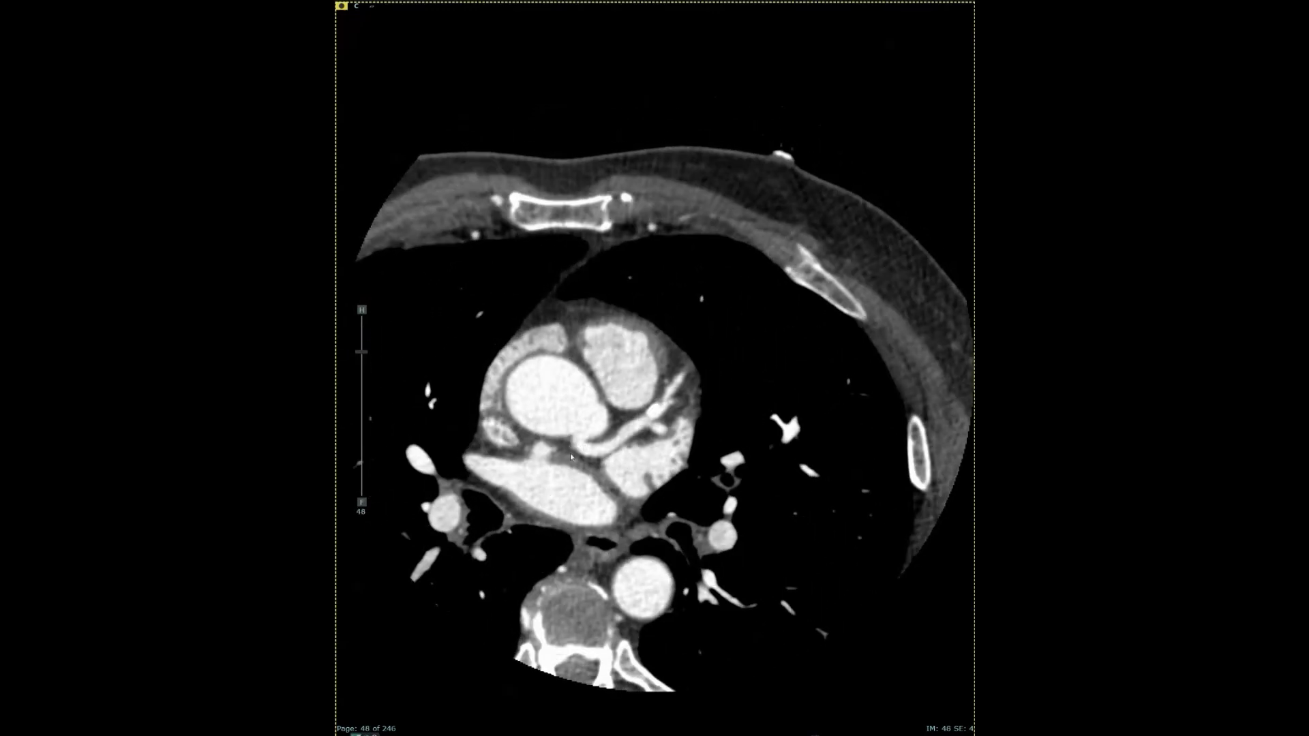
{"action": "scroll", "coordinate": [607, 455], "scroll_direction": "down", "scroll_amount": 1}
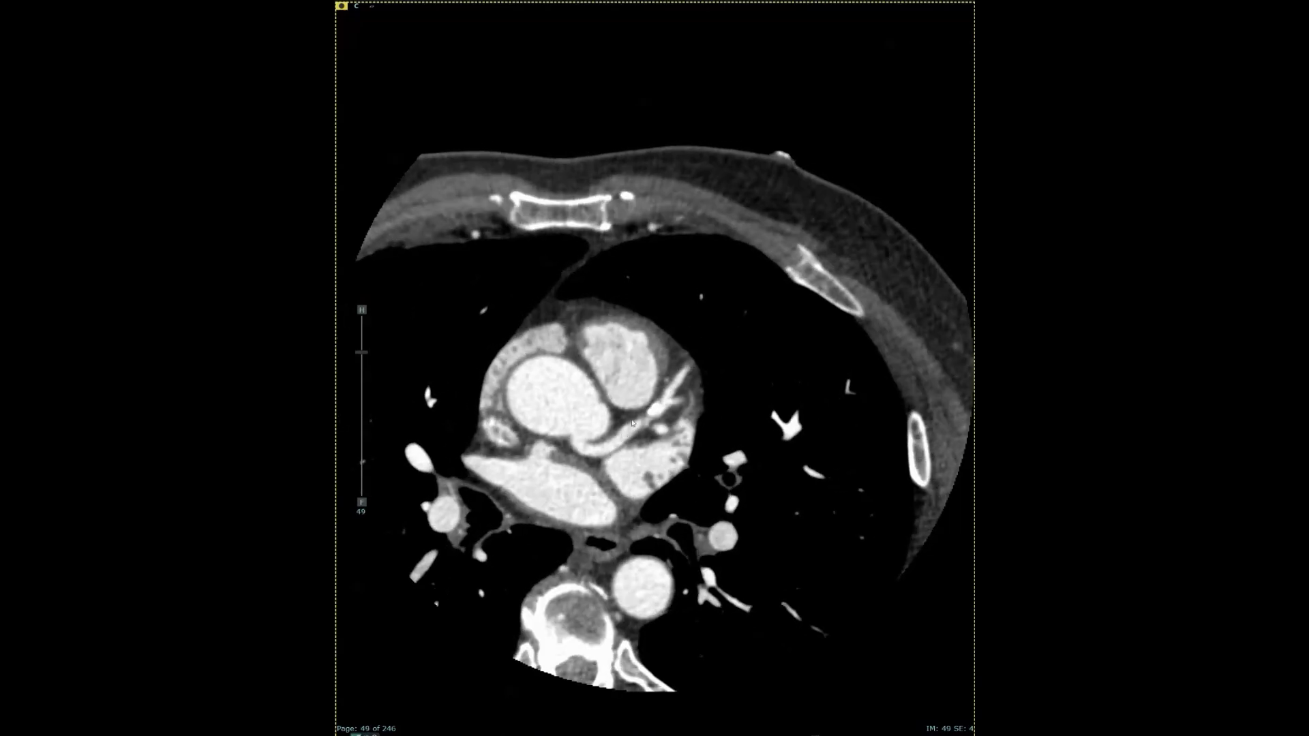
{"action": "scroll", "coordinate": [636, 436], "scroll_direction": "down", "scroll_amount": 17}
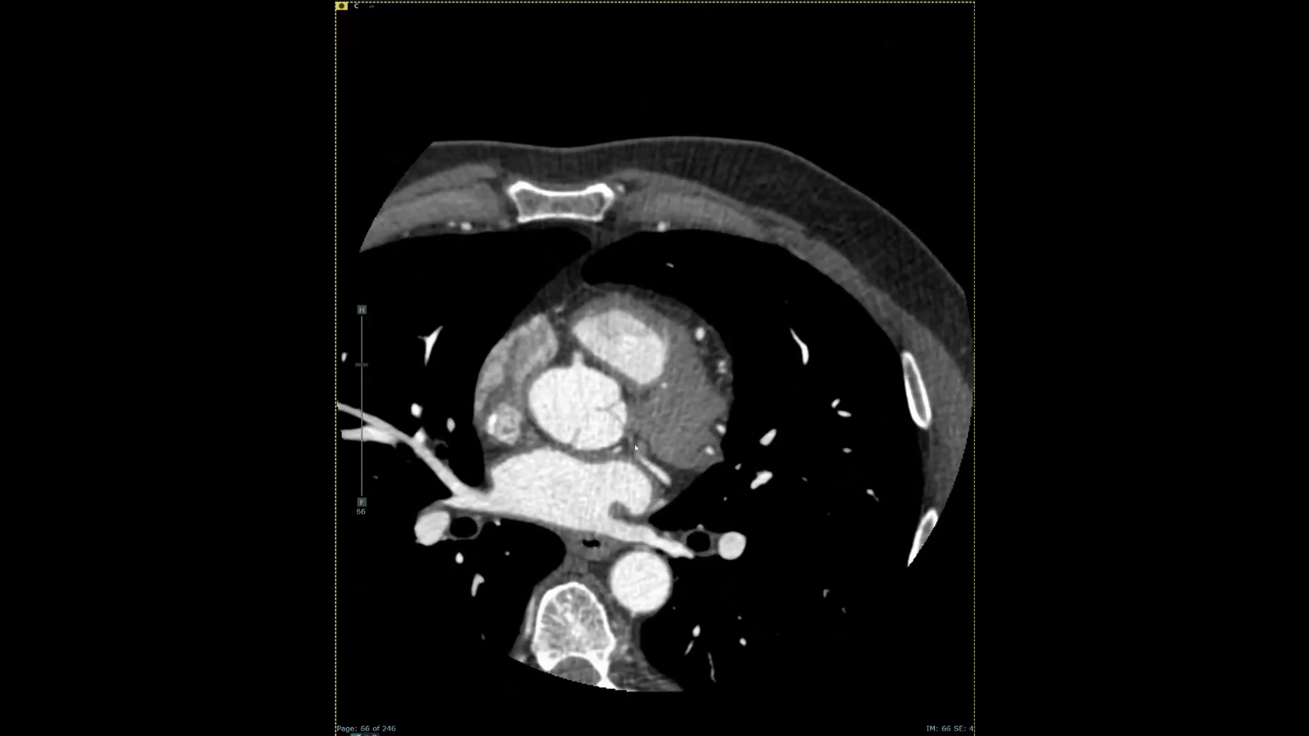
{"action": "scroll", "coordinate": [657, 480], "scroll_direction": "down", "scroll_amount": 20}
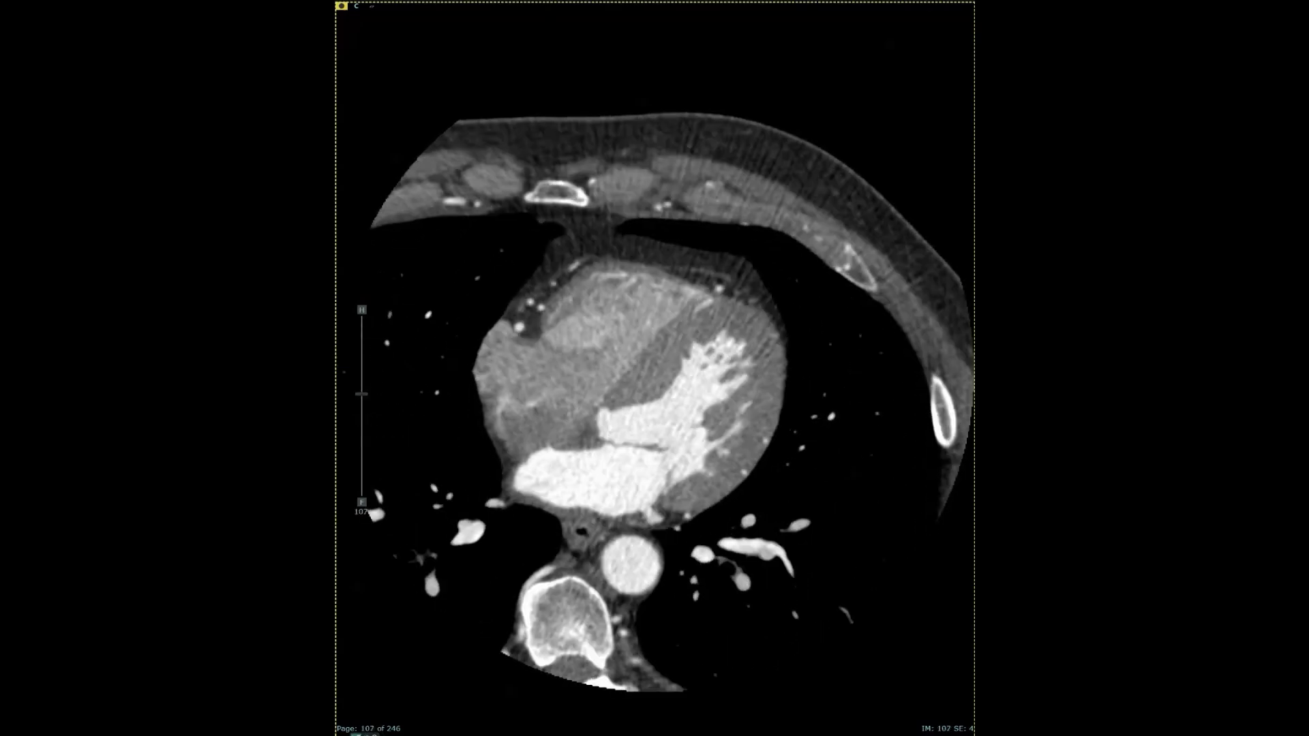
{"action": "scroll", "coordinate": [654, 409], "scroll_direction": "down", "scroll_amount": 20}
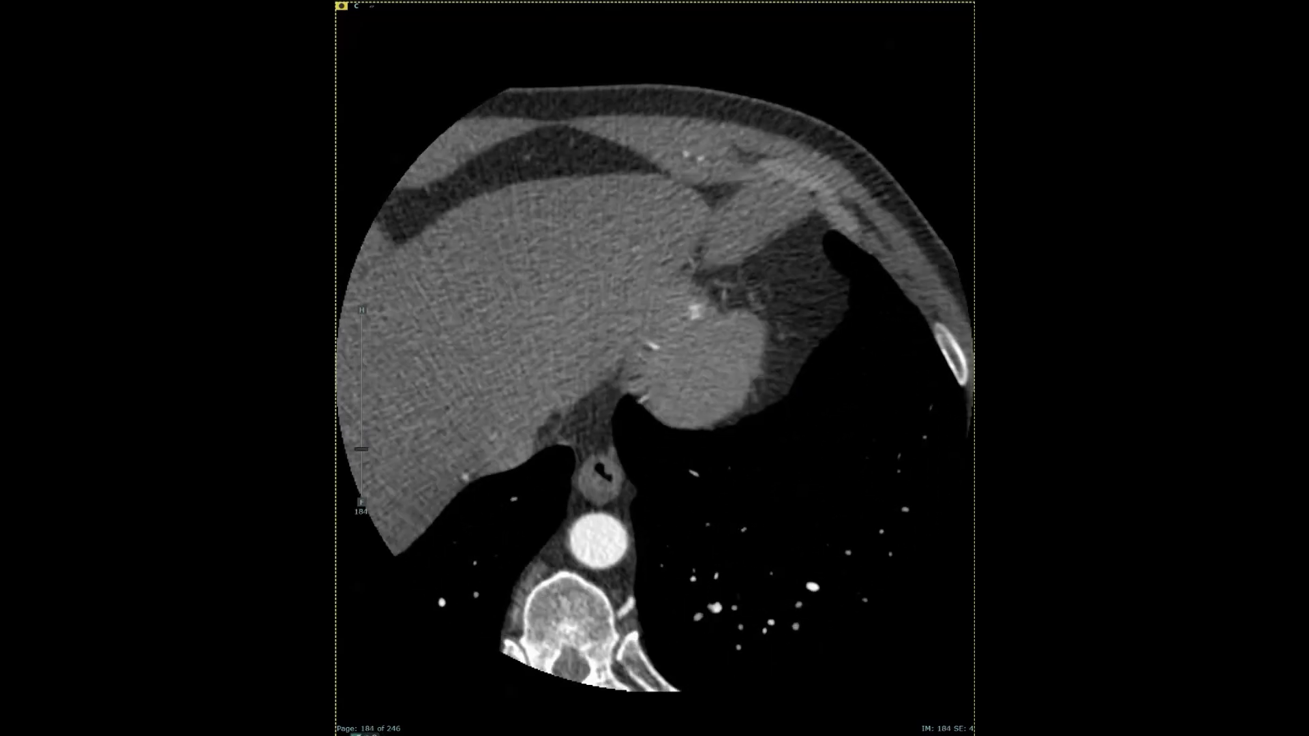
{"action": "scroll", "coordinate": [654, 409], "scroll_direction": "up", "scroll_amount": 20}
{"action": "scroll", "coordinate": [655, 382], "scroll_direction": "up", "scroll_amount": 20}
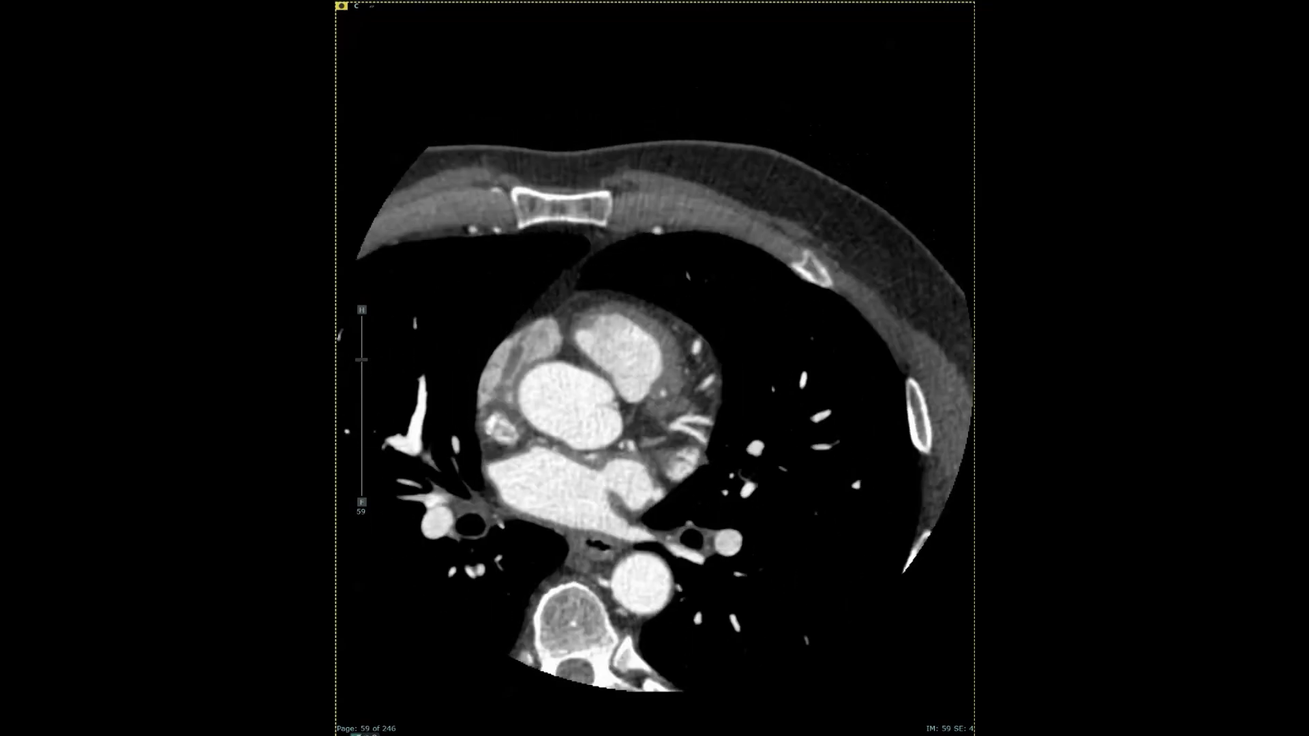
{"action": "scroll", "coordinate": [696, 400], "scroll_direction": "up", "scroll_amount": 5}
{"action": "scroll", "coordinate": [670, 386], "scroll_direction": "down", "scroll_amount": 20}
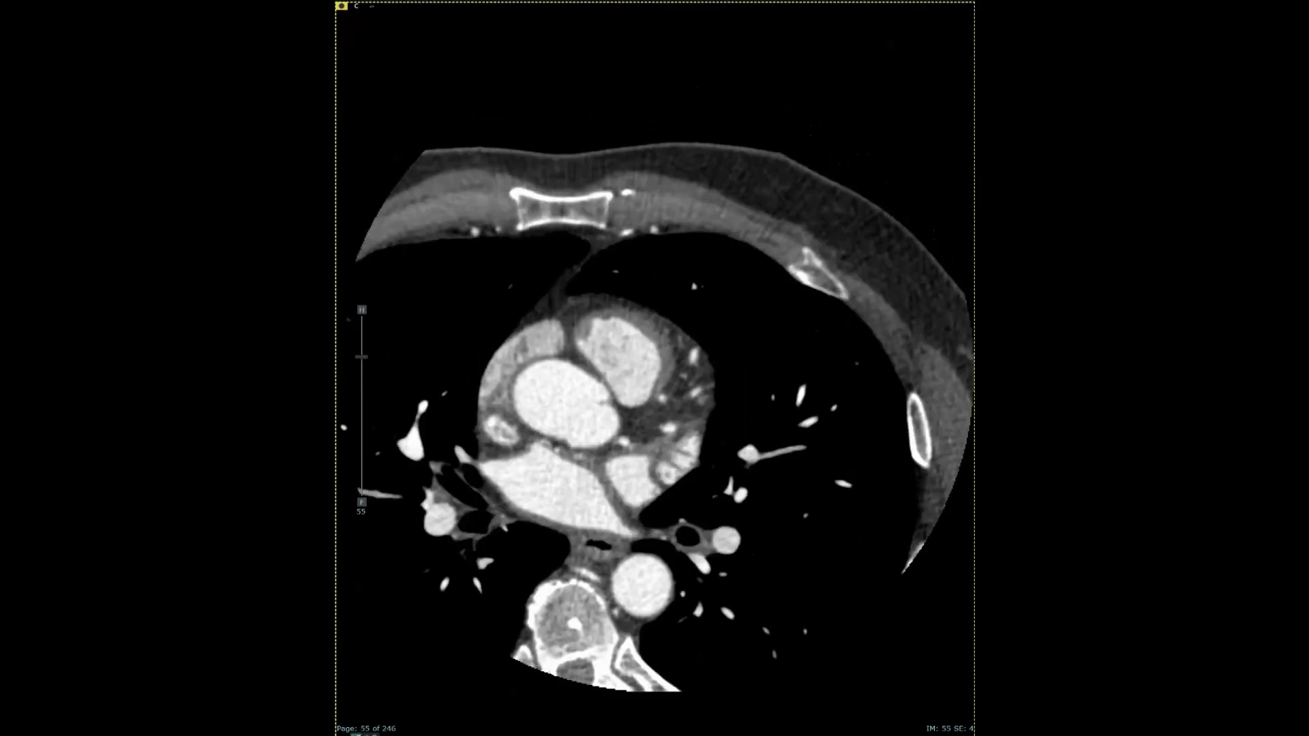
{"action": "scroll", "coordinate": [655, 382], "scroll_direction": "down", "scroll_amount": 20}
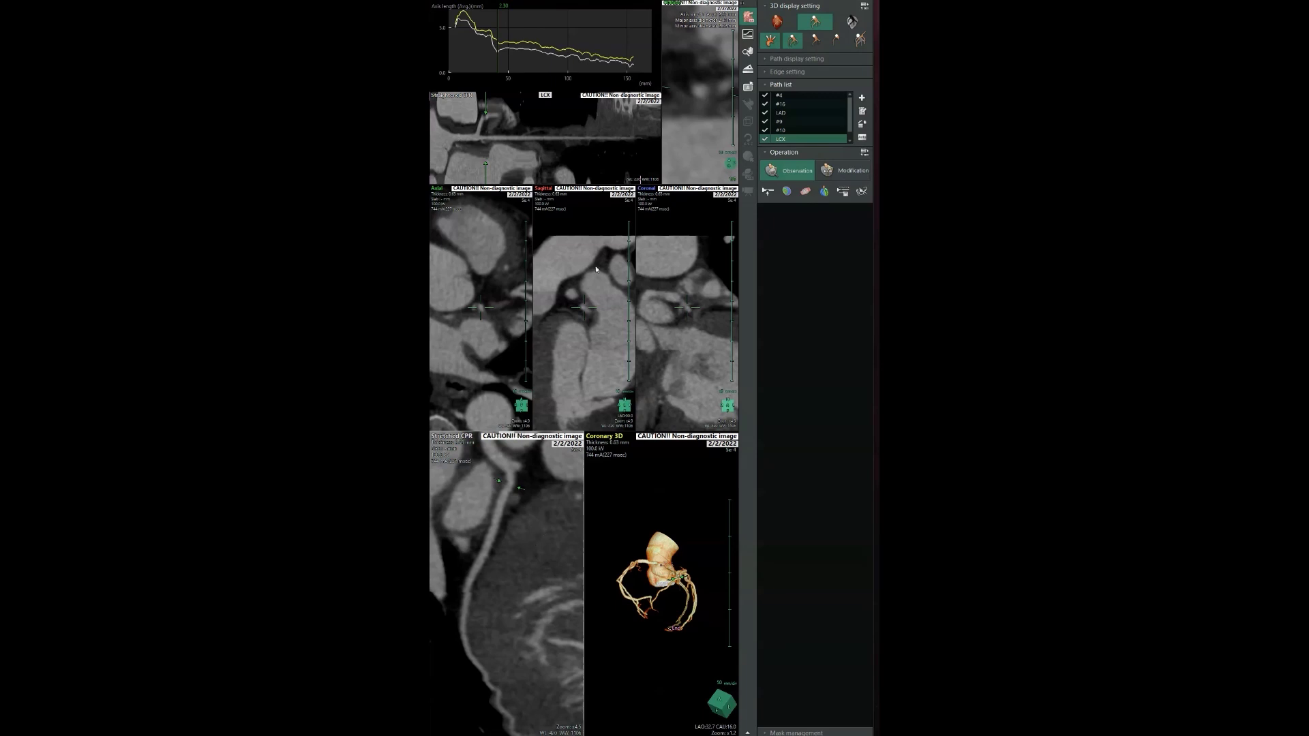
- Rotate the LCX stretched CPR, then show the LAD path and move the marker up it
{"action": "left_click_drag", "start_coordinate": [543, 507], "coordinate": [537, 545]}
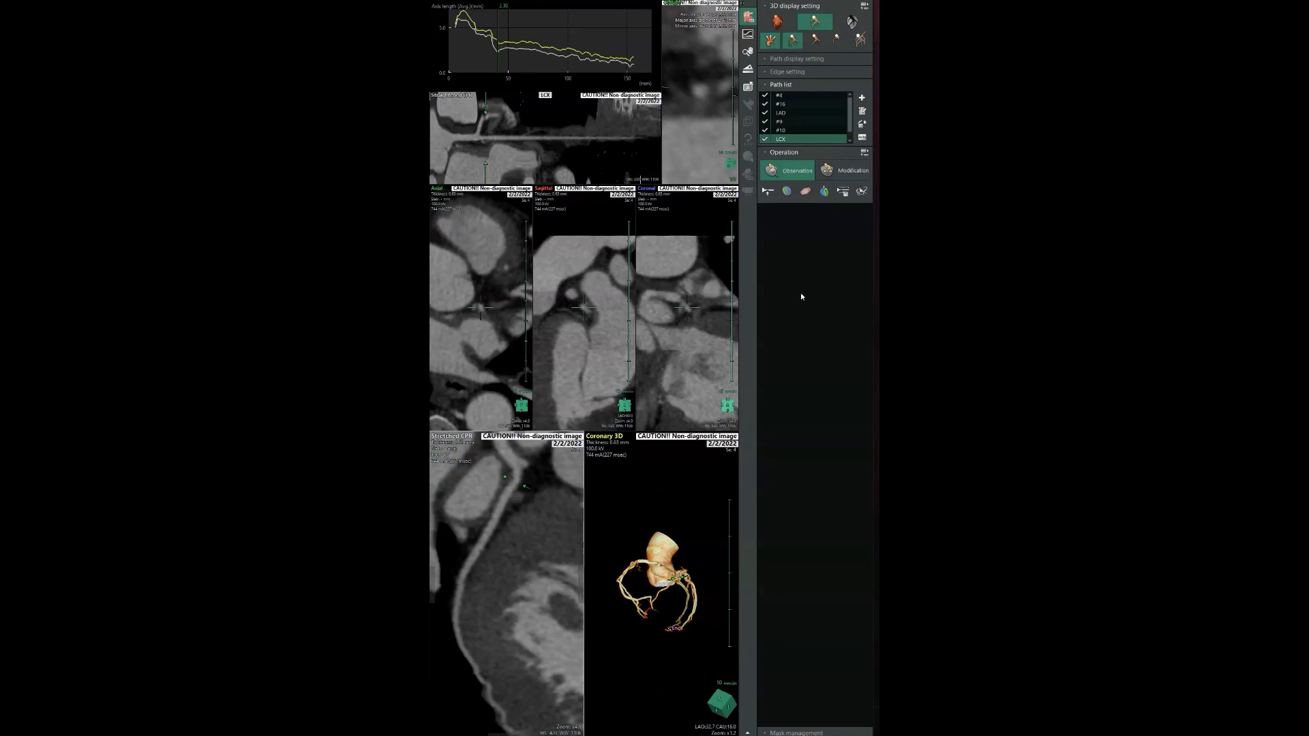
{"action": "left_click", "coordinate": [784, 113]}
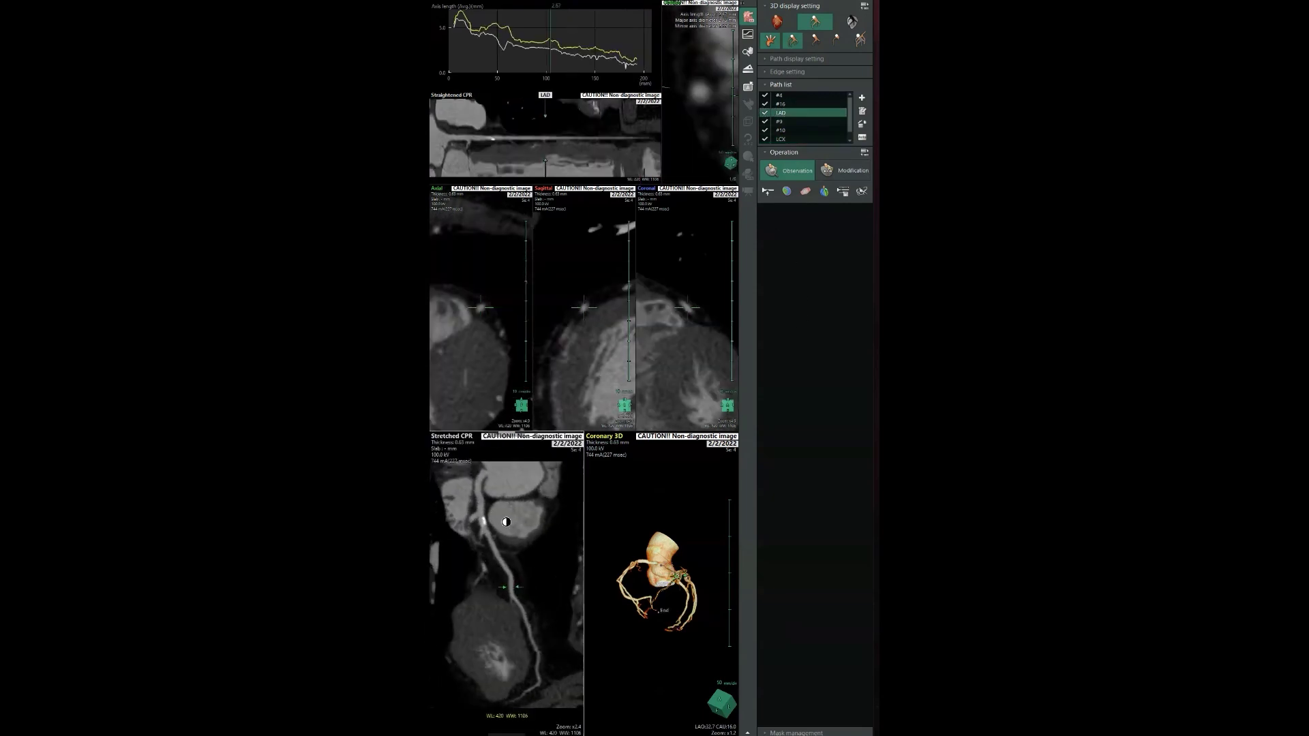
{"action": "scroll", "coordinate": [495, 526], "scroll_direction": "up", "scroll_amount": 5}
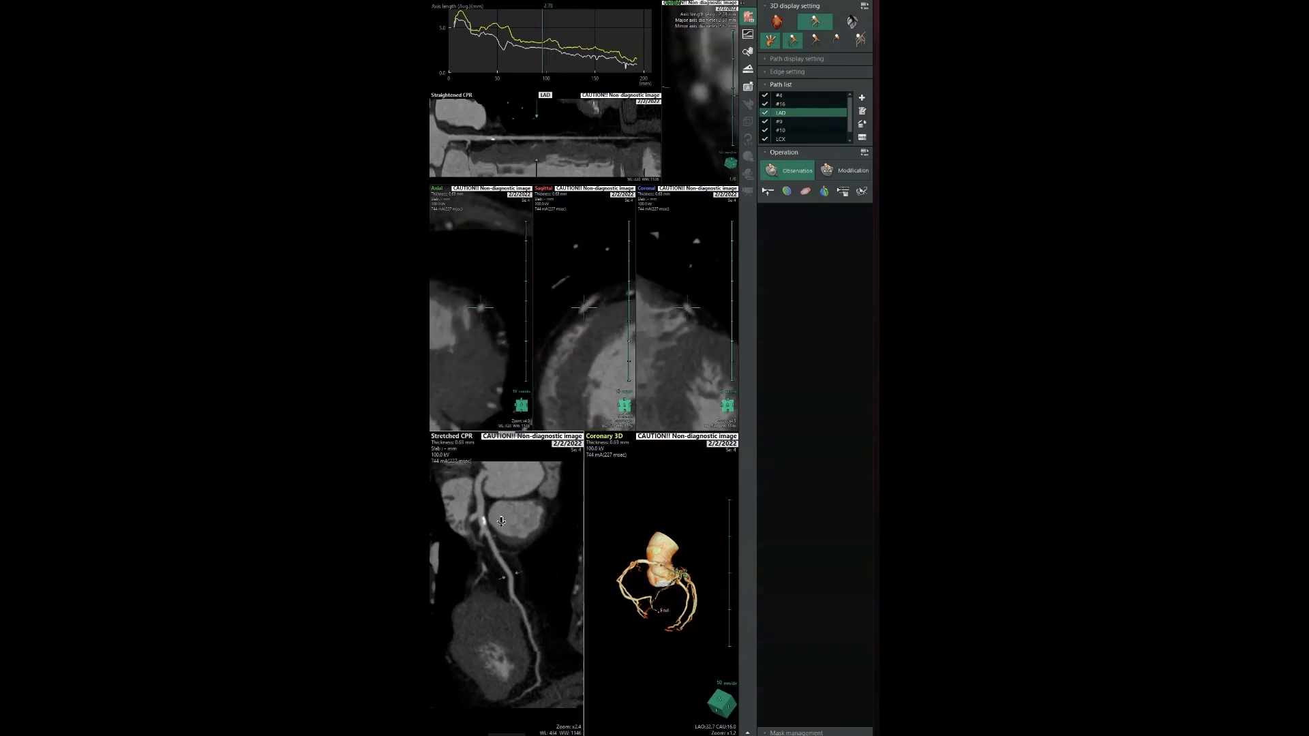
{"action": "scroll", "coordinate": [501, 519], "scroll_direction": "up", "scroll_amount": 5}
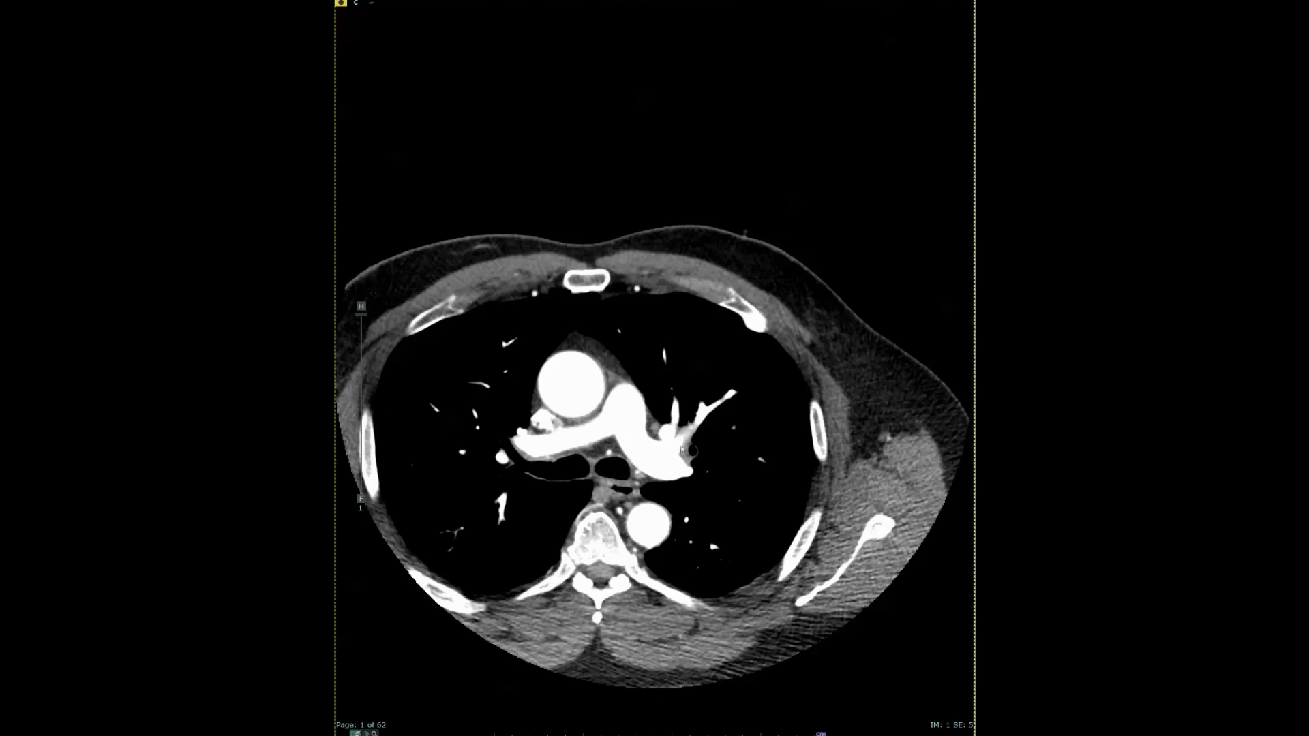
- Page back and forth through slices 1–62 of the axial chest series, great vessels to upper abdomen
{"action": "left_click_drag", "start_coordinate": [704, 335], "coordinate": [741, 219]}
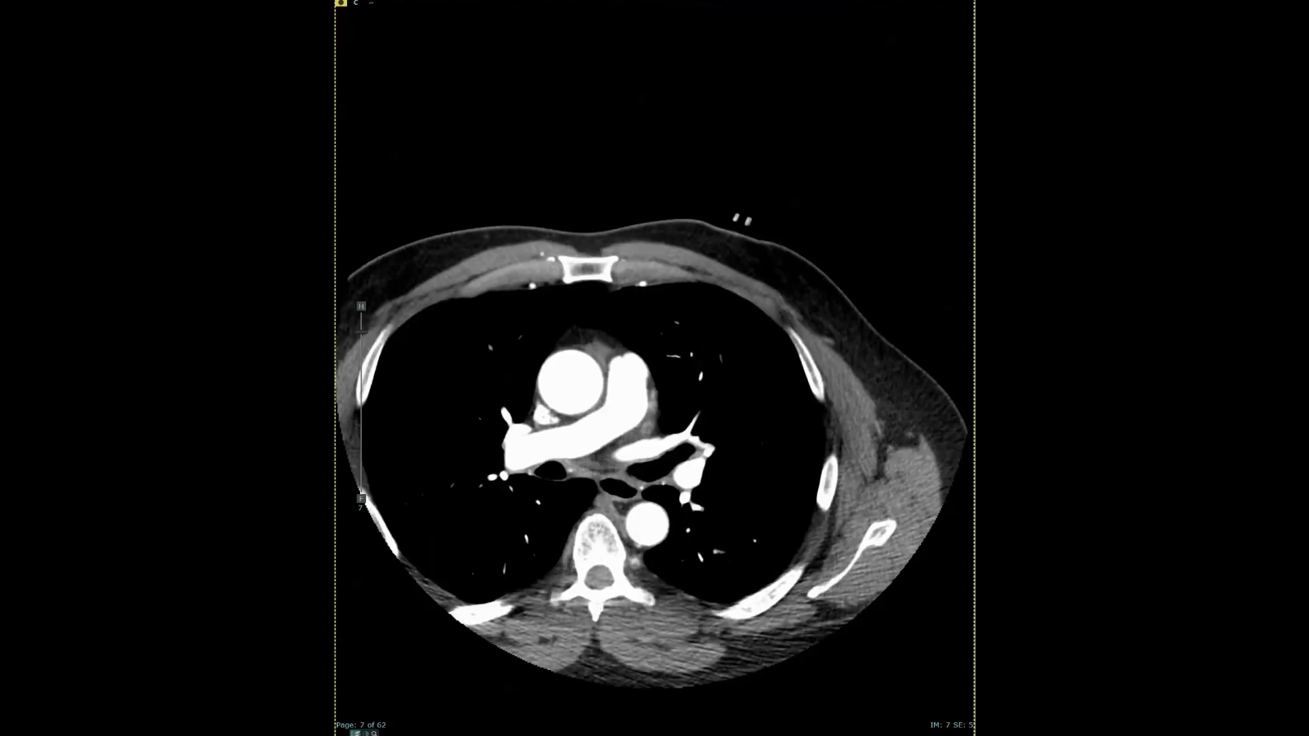
{"action": "scroll", "coordinate": [655, 368], "scroll_direction": "down", "scroll_amount": 20}
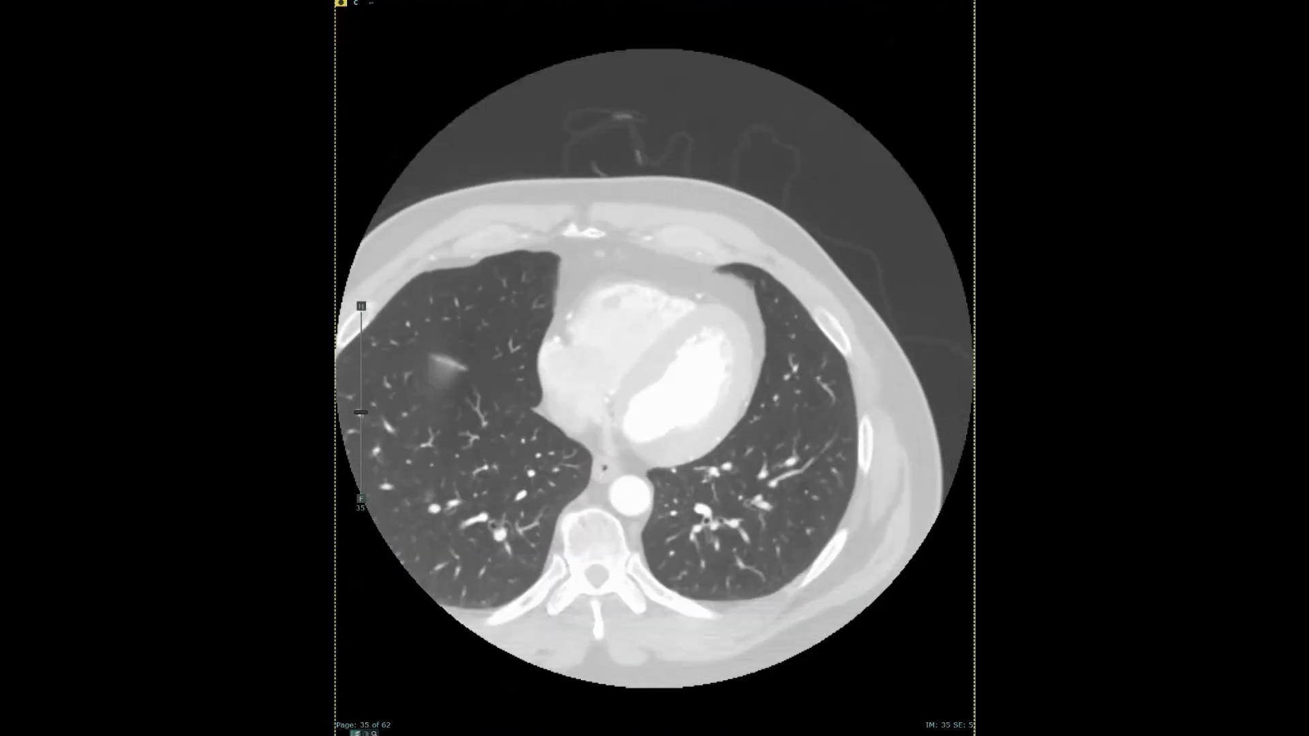
{"action": "scroll", "coordinate": [654, 368], "scroll_direction": "down", "scroll_amount": 8}
{"action": "scroll", "coordinate": [655, 368], "scroll_direction": "up", "scroll_amount": 20}
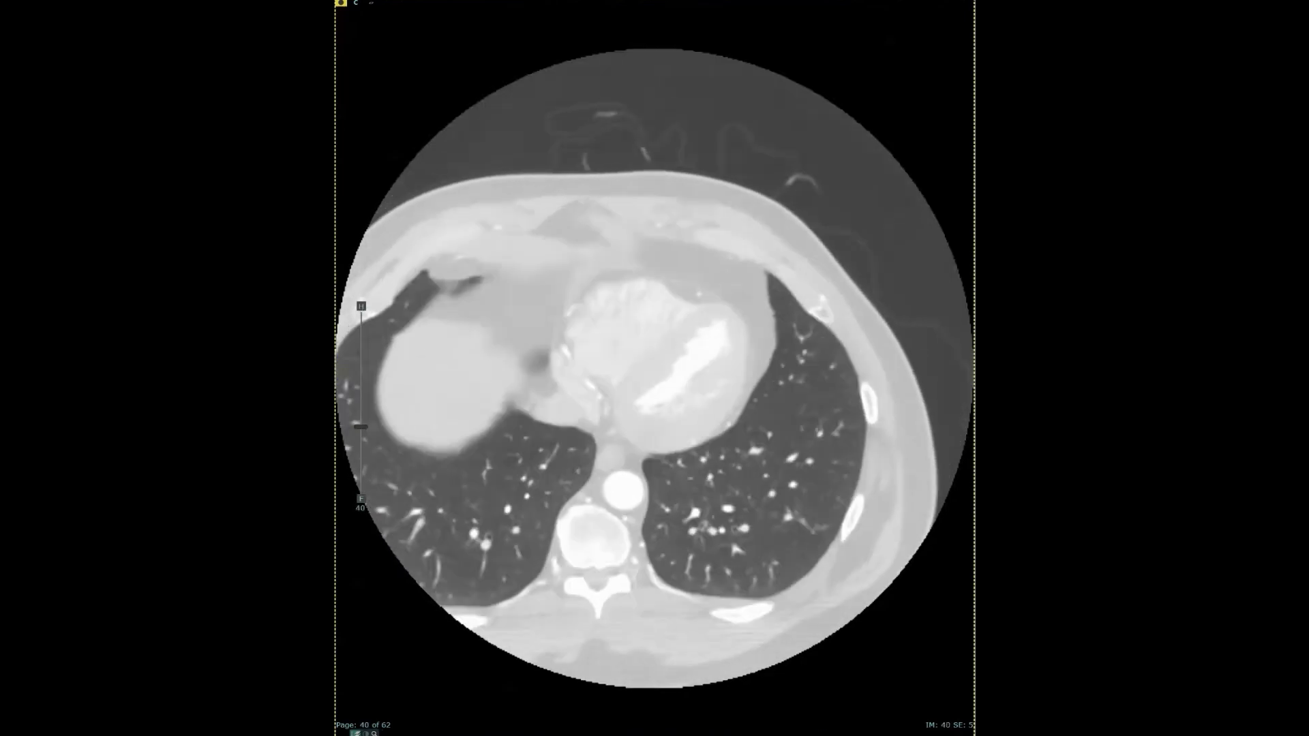
{"action": "scroll", "coordinate": [655, 368], "scroll_direction": "up", "scroll_amount": 20}
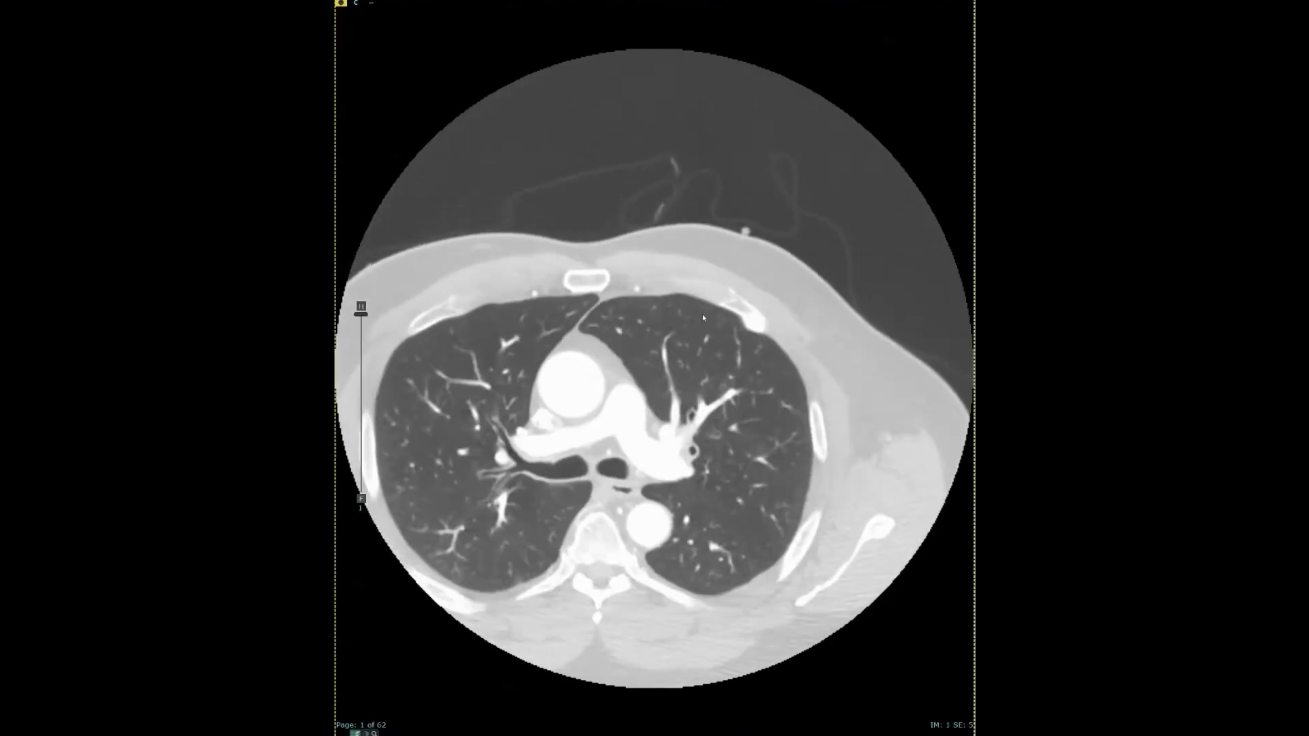
{"action": "scroll", "coordinate": [703, 303], "scroll_direction": "down", "scroll_amount": 9}
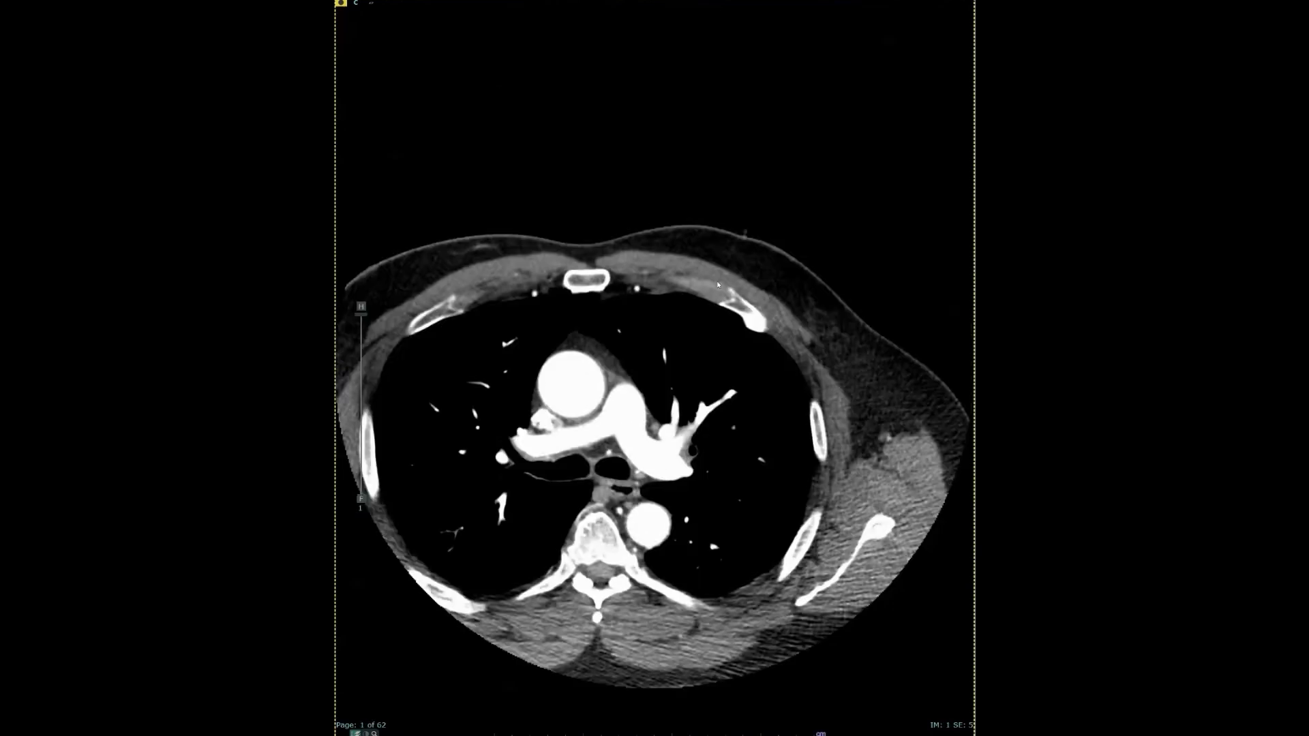
{"action": "scroll", "coordinate": [661, 310], "scroll_direction": "down", "scroll_amount": 16}
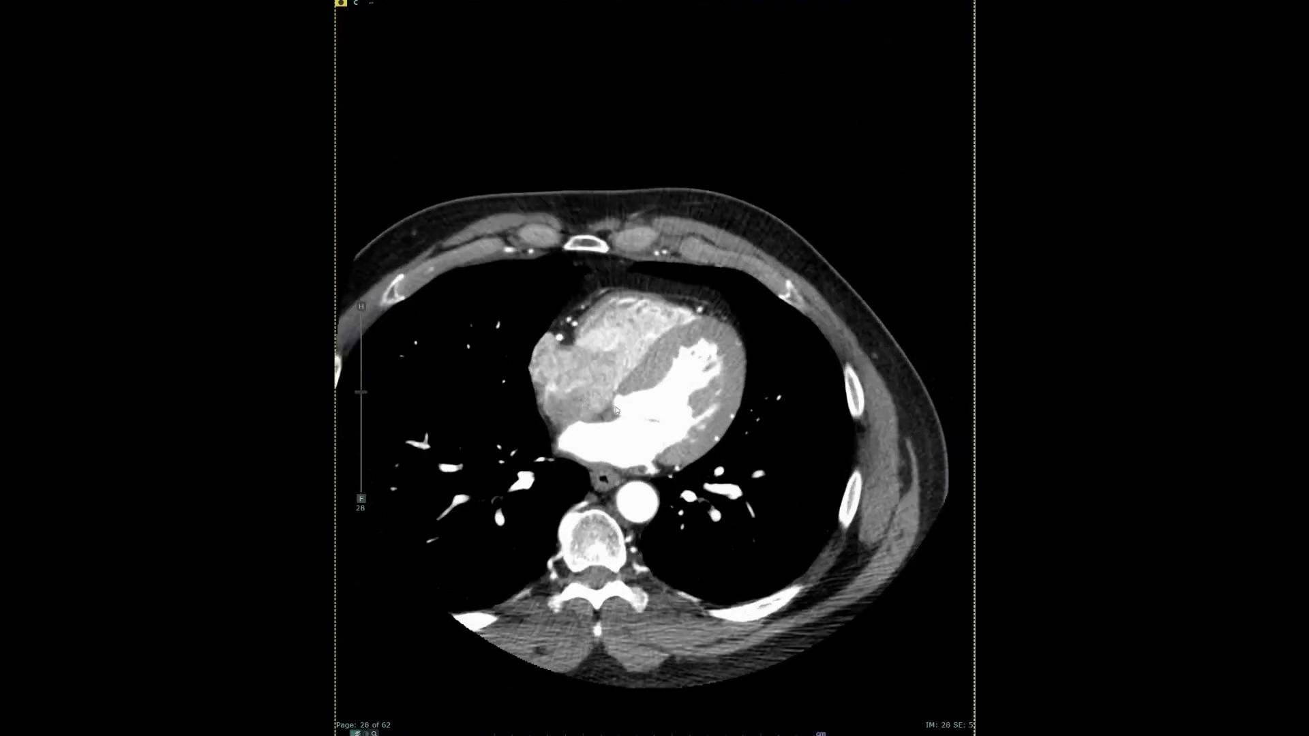
{"action": "scroll", "coordinate": [654, 368], "scroll_direction": "down", "scroll_amount": 20}
{"action": "scroll", "coordinate": [655, 368], "scroll_direction": "up", "scroll_amount": 14}
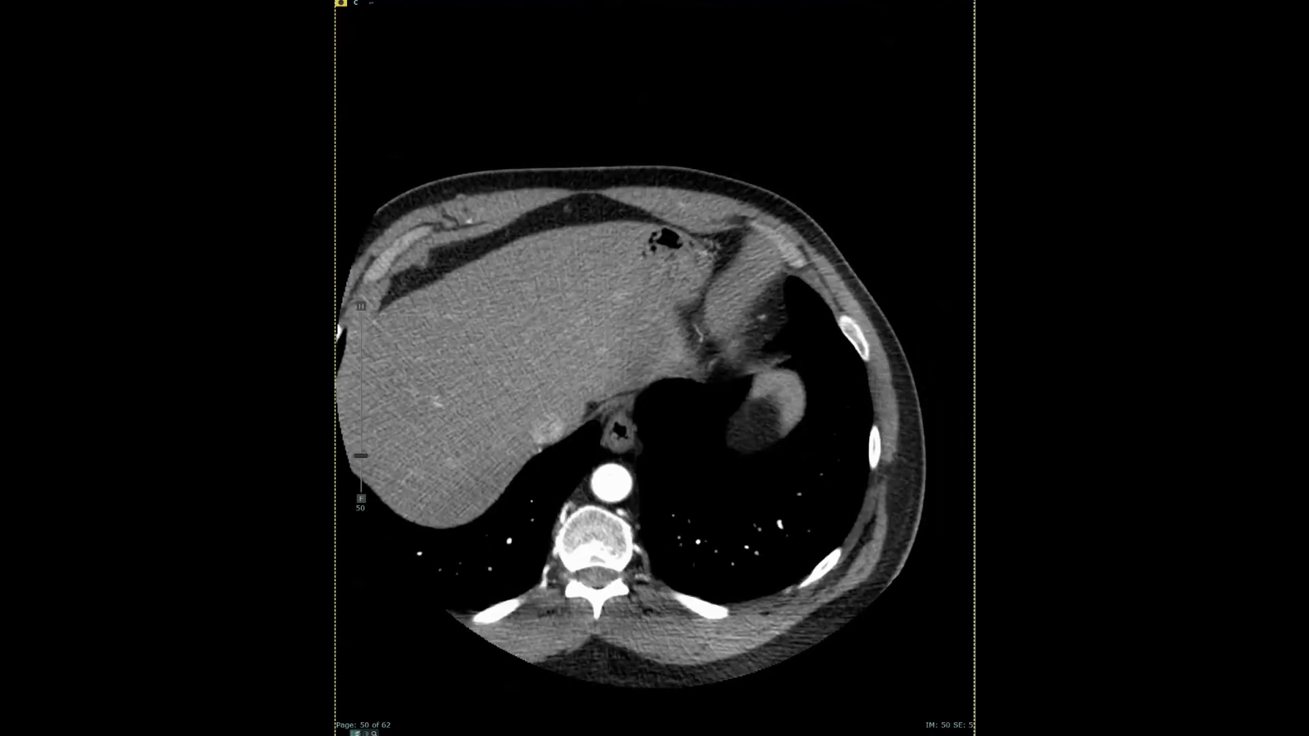
{"action": "scroll", "coordinate": [655, 368], "scroll_direction": "down", "scroll_amount": 20}
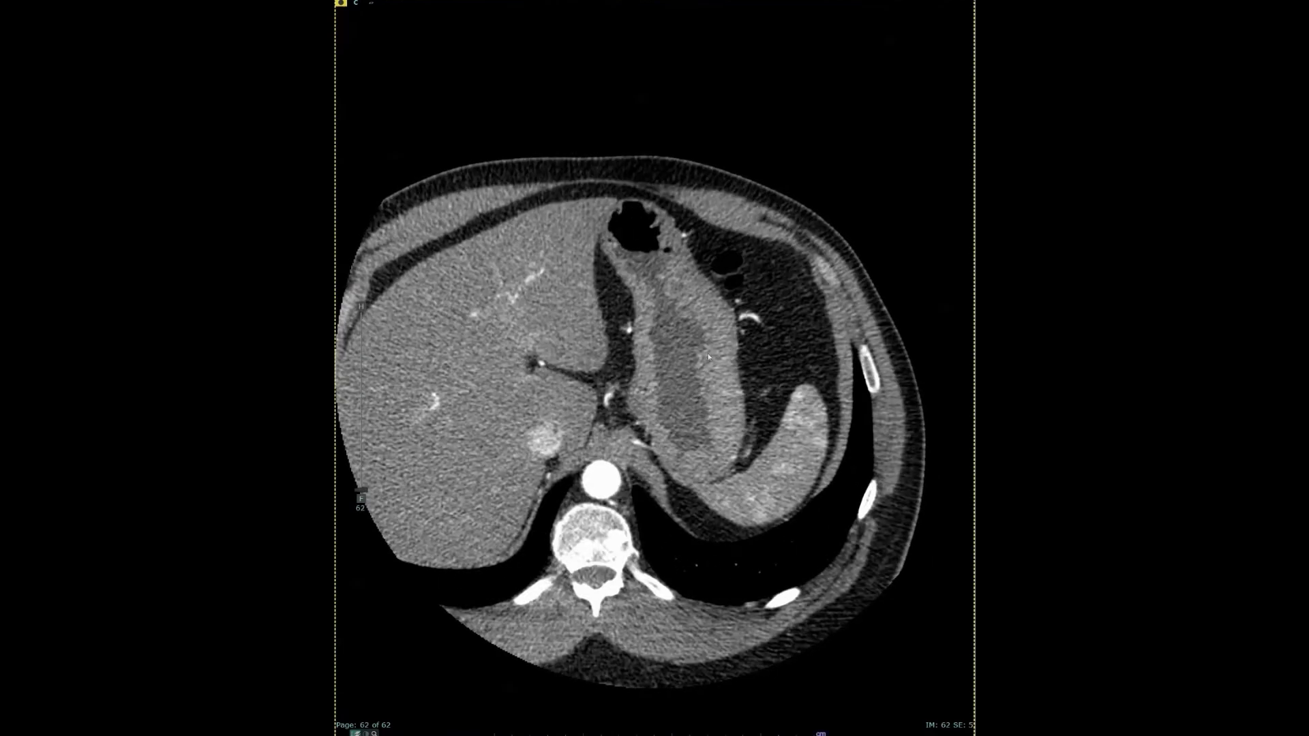
{"action": "scroll", "coordinate": [716, 494], "scroll_direction": "up", "scroll_amount": 20}
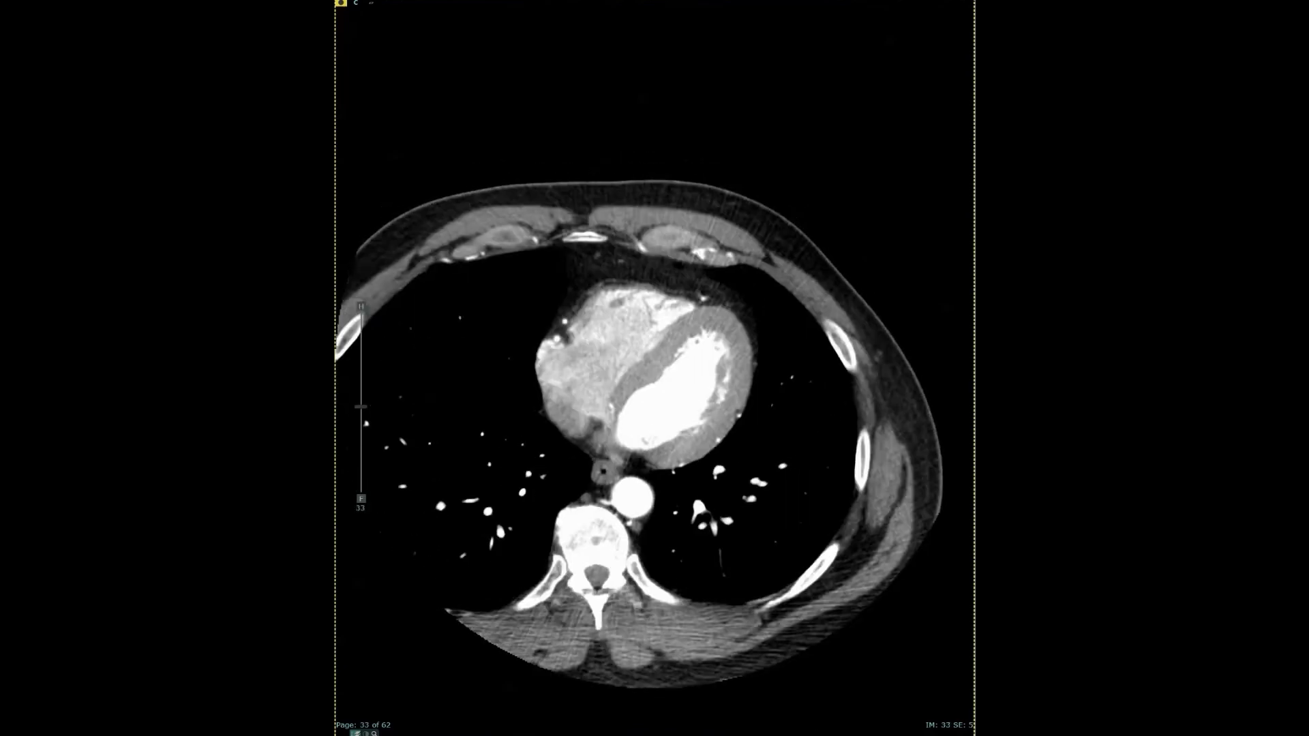
{"action": "scroll", "coordinate": [644, 437], "scroll_direction": "up", "scroll_amount": 20}
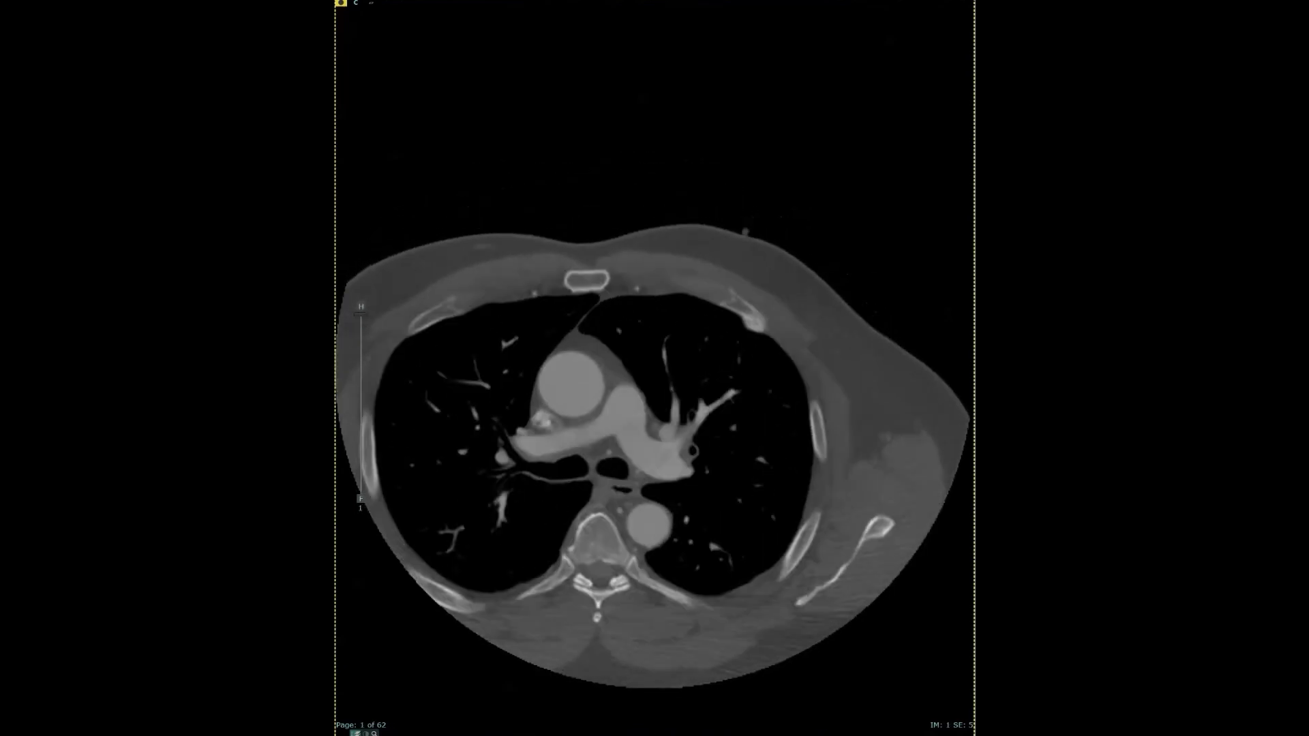
{"action": "scroll", "coordinate": [655, 368], "scroll_direction": "down", "scroll_amount": 20}
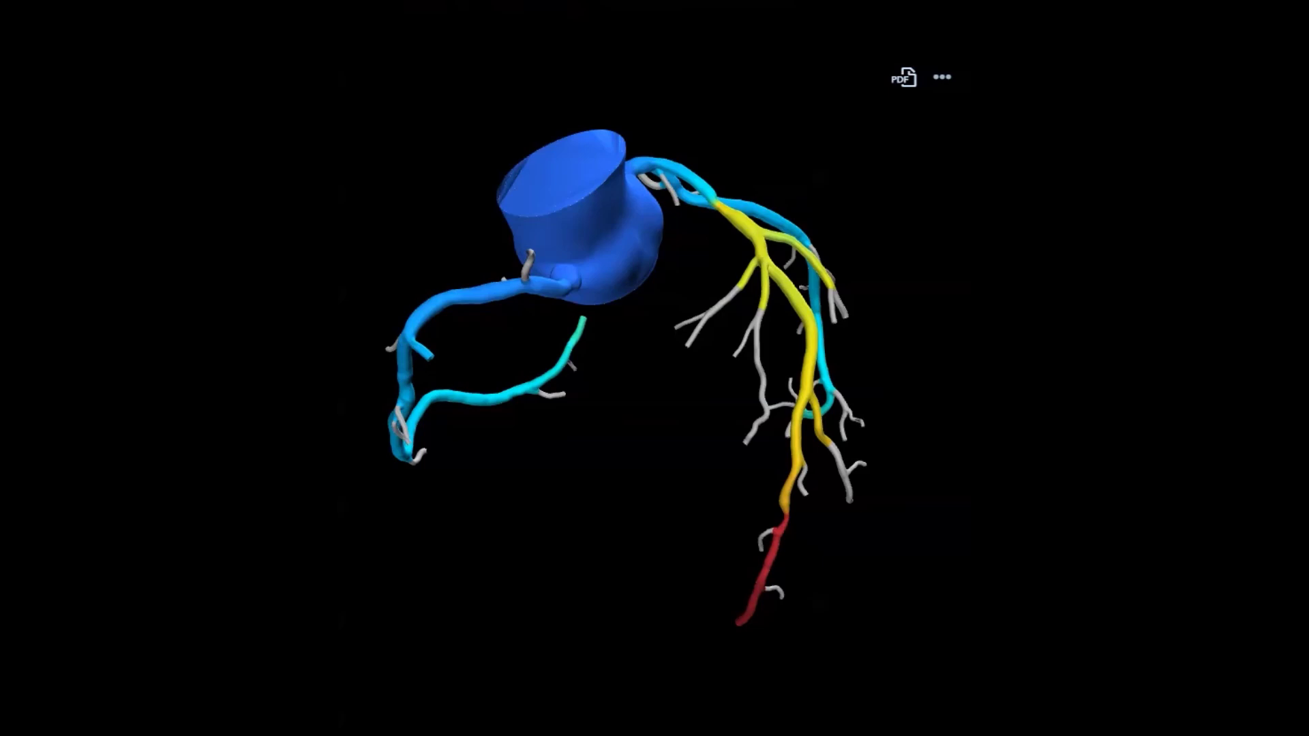
- Rotate and tilt the colour-coded 3D coronary FFR model to a new viewing angle
{"action": "left_click_drag", "start_coordinate": [863, 612], "coordinate": [832, 561]}
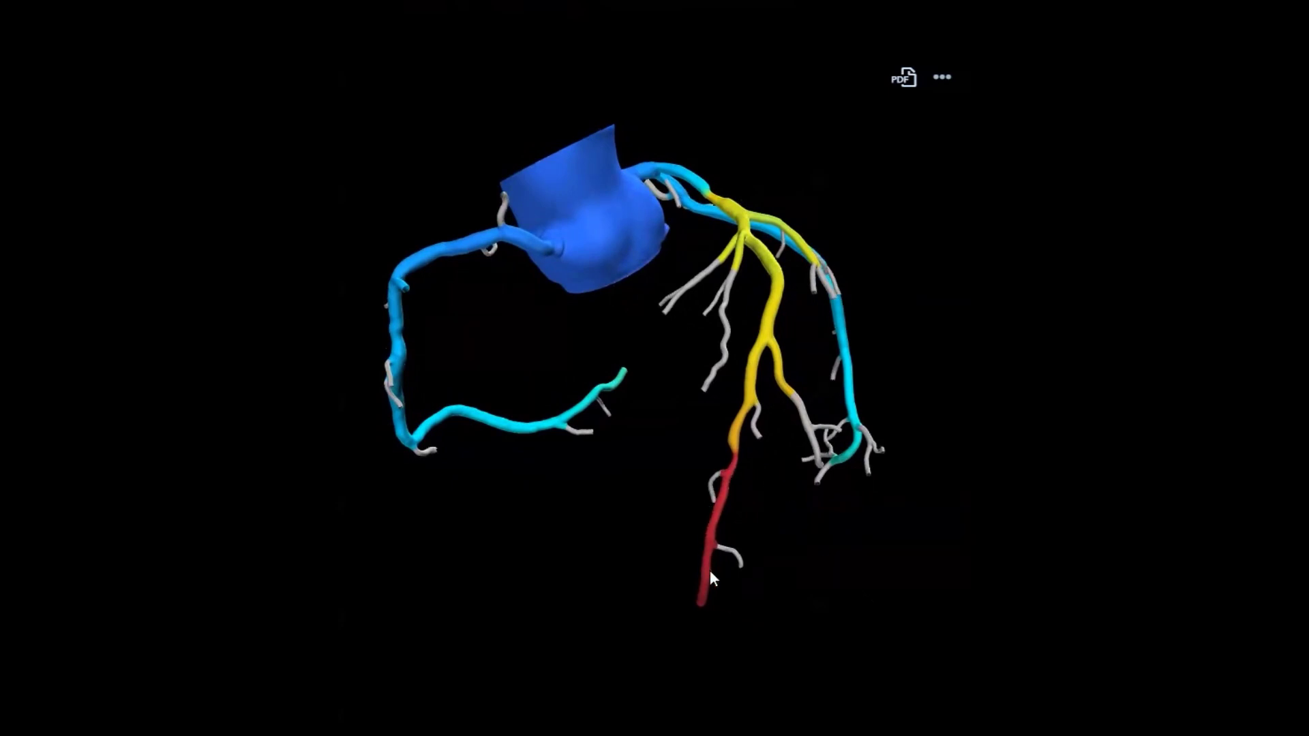